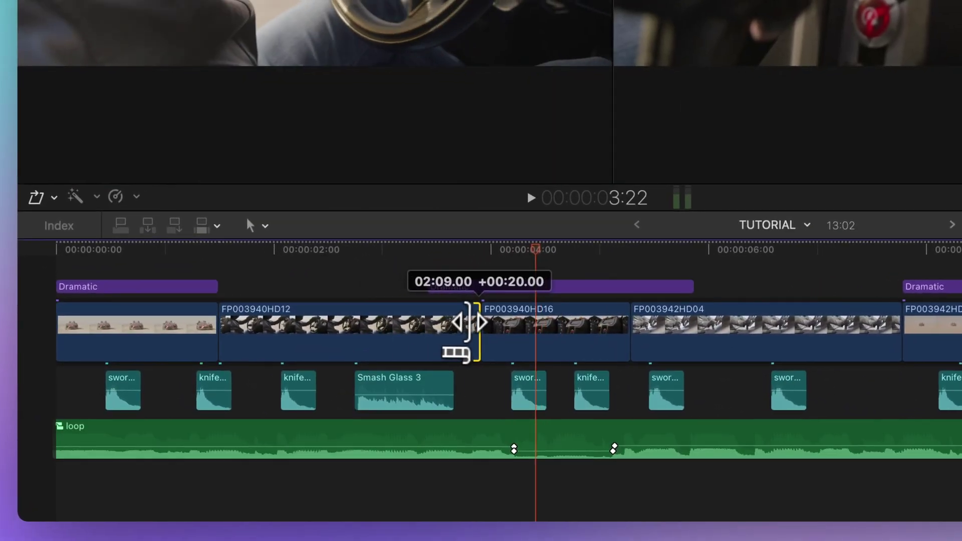
Drag the end of clip FP003940HD12 to ripple-trim it one second (+01:00.00) longer.
drag(468, 324, 508, 322)
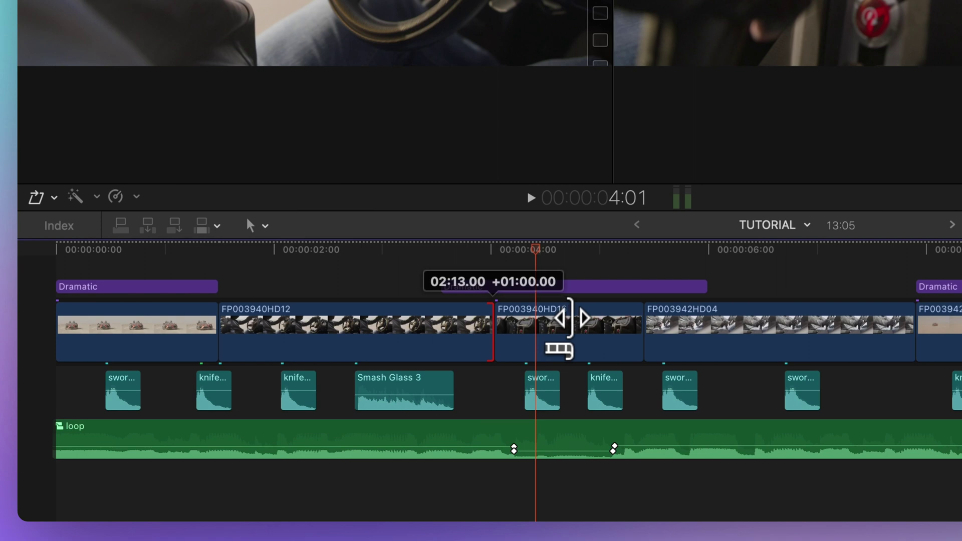
Ripple-trim clip FP003940HD12 14 seconds shorter, pulling later clips left to a 12:20 project.
drag(569, 319, 569, 319)
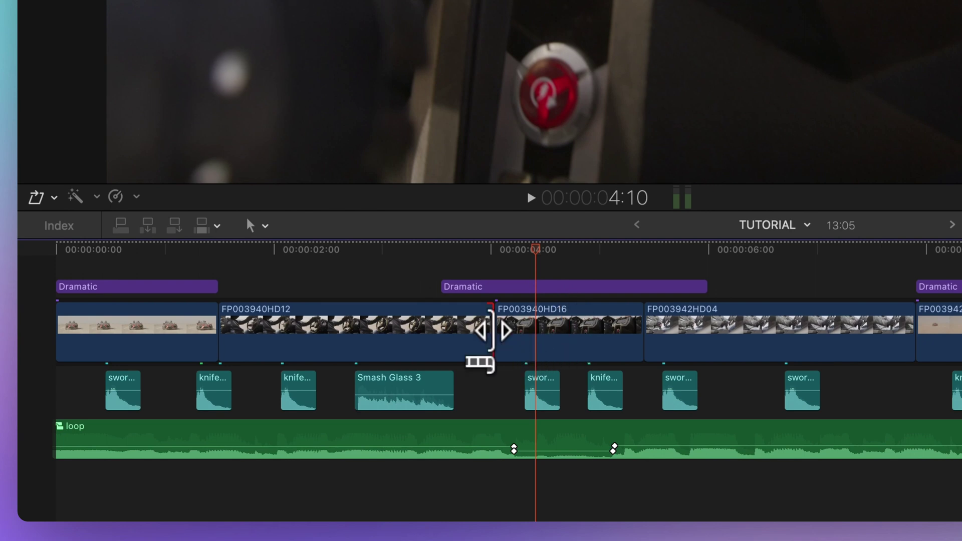
drag(492, 331, 418, 333)
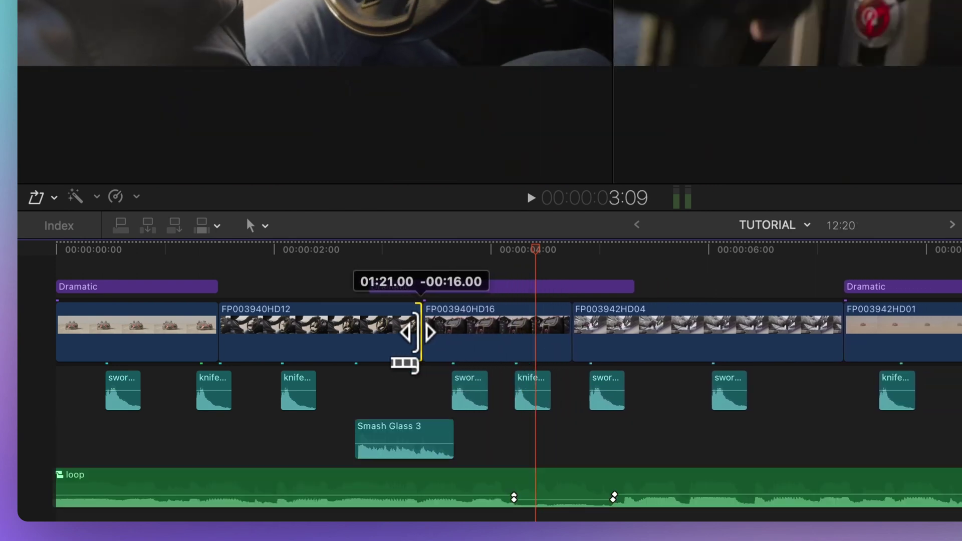
mouse_move(418, 332)
mouse_down()
mouse_move(427, 332)
mouse_move(412, 330)
mouse_up()
key(r)
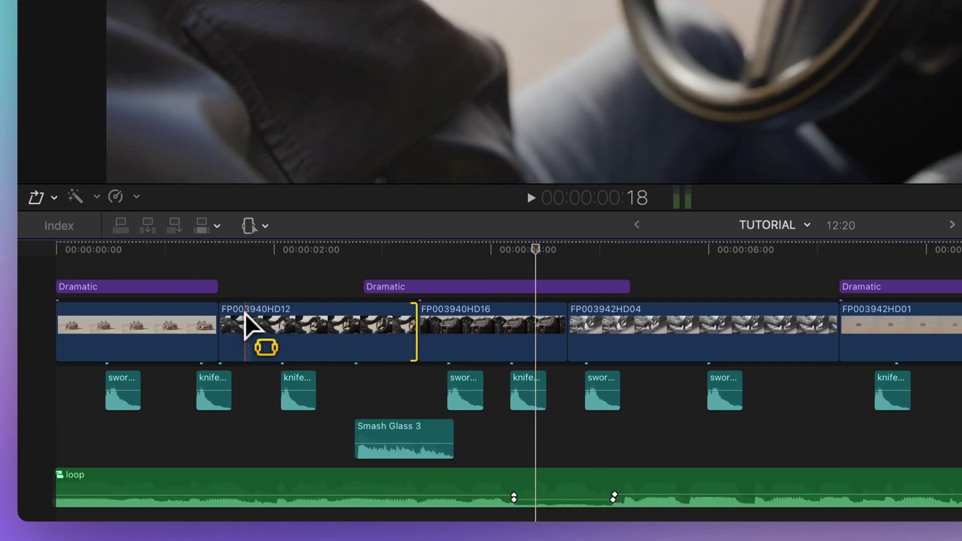
Mark a range across clip FP003940HD12 and trim the clip down to that 1:07 selection.
drag(247, 323, 387, 322)
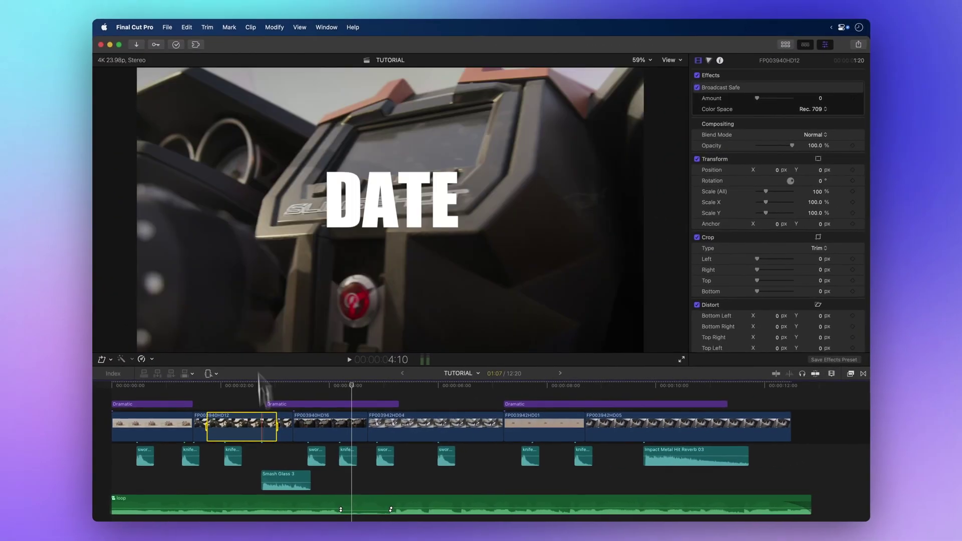
click(206, 23)
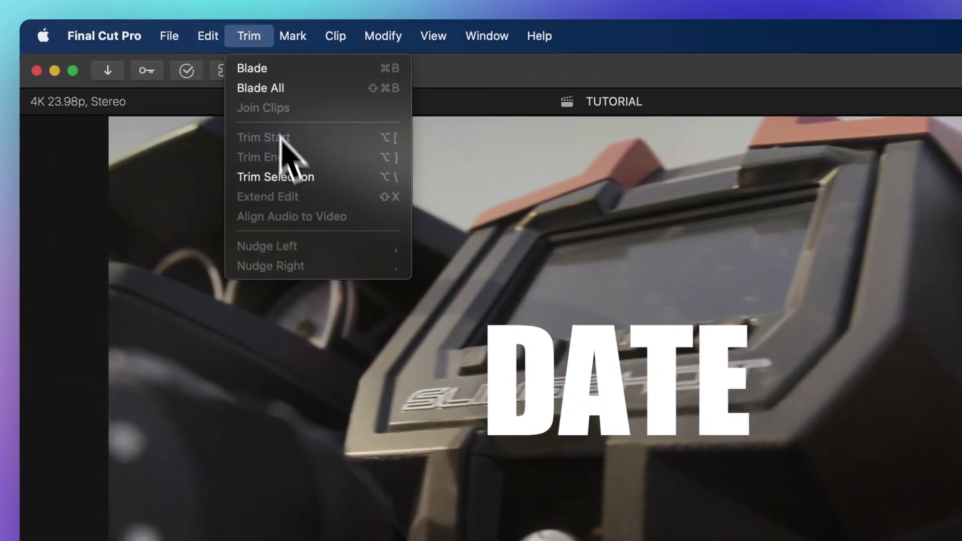
click(293, 181)
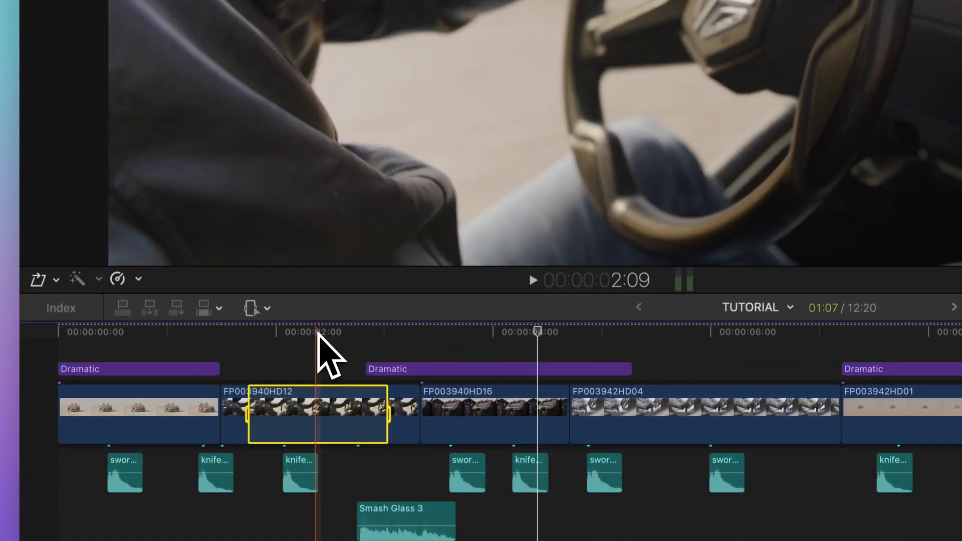
key(alt+backslash)
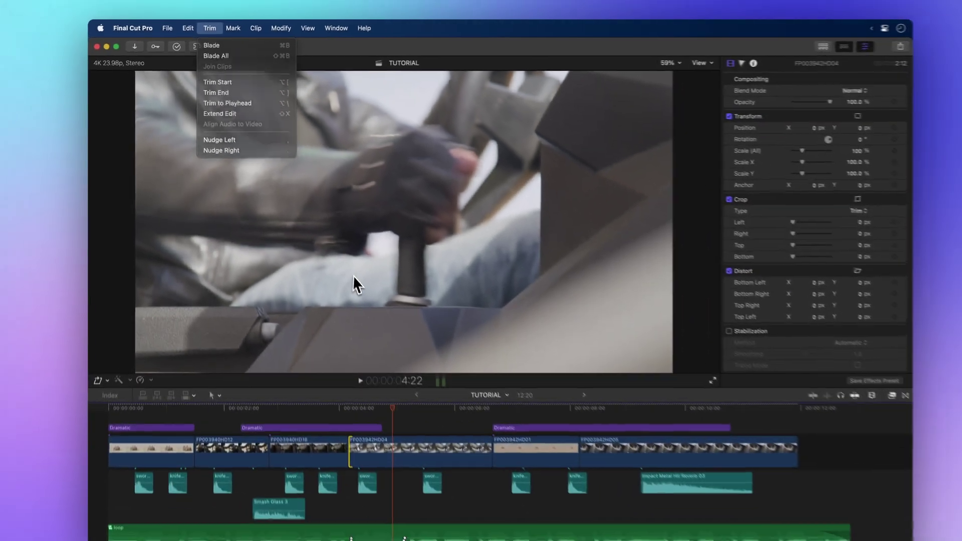
Extend the FP003942HD04 edit point to the playhead with Extend Edit (Shift-X).
click(345, 269)
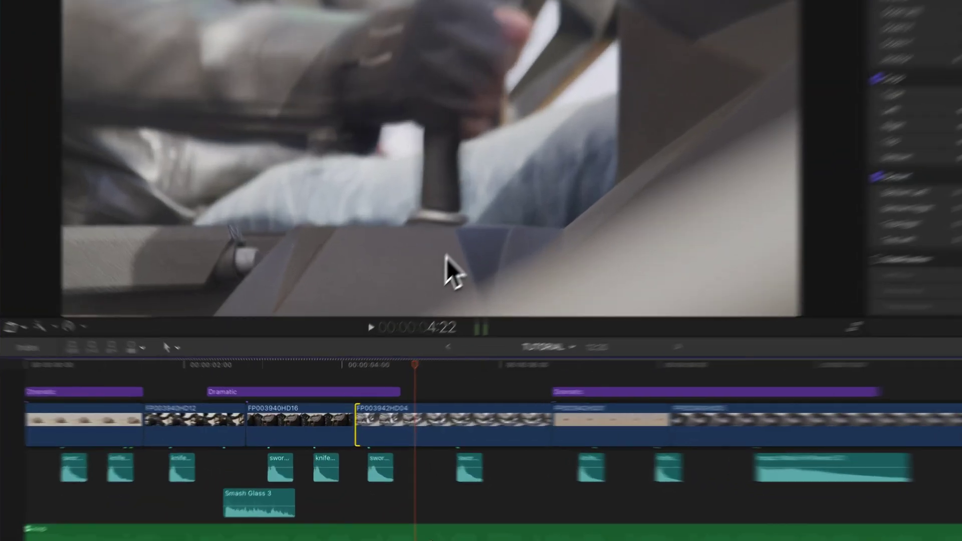
key(shift+x)
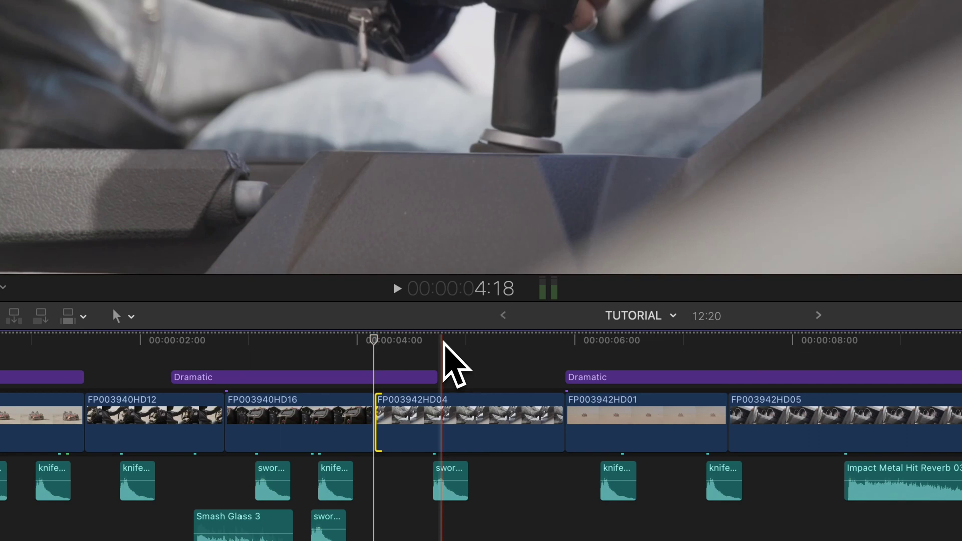
key(shift+x)
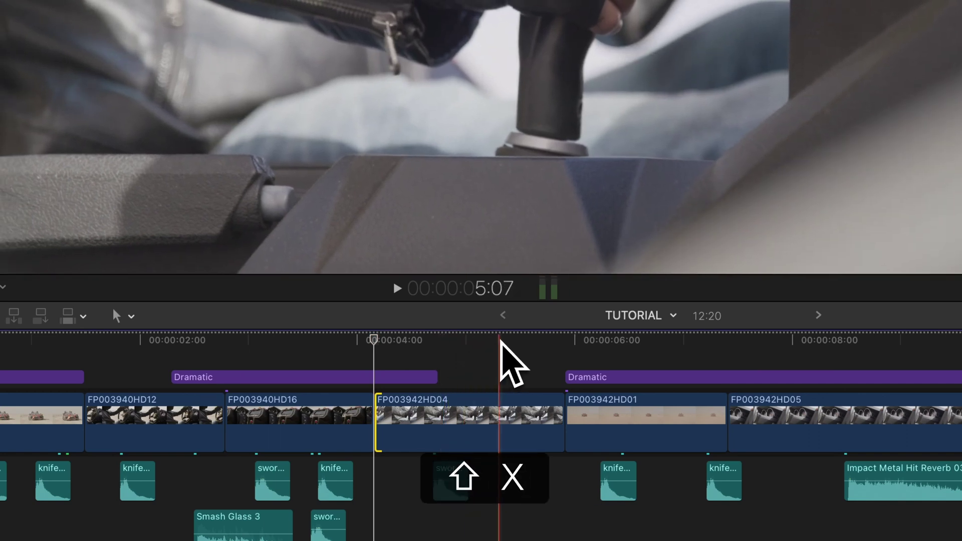
Shorten clip FP003942HD04 with three ripple trims, then toggle timeline skimming.
key(period)
key(period)
key(period)
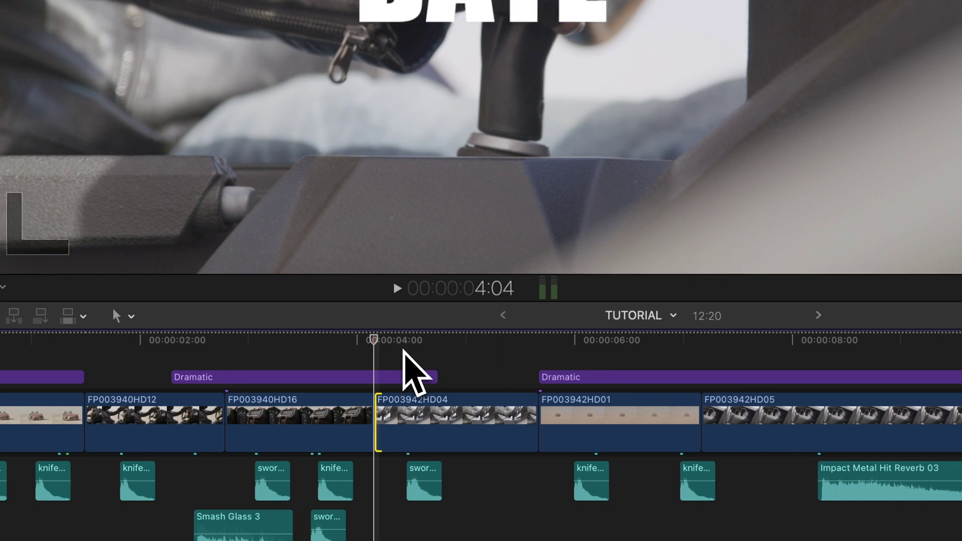
key(period)
key(period)
key(period)
key(period)
key(period)
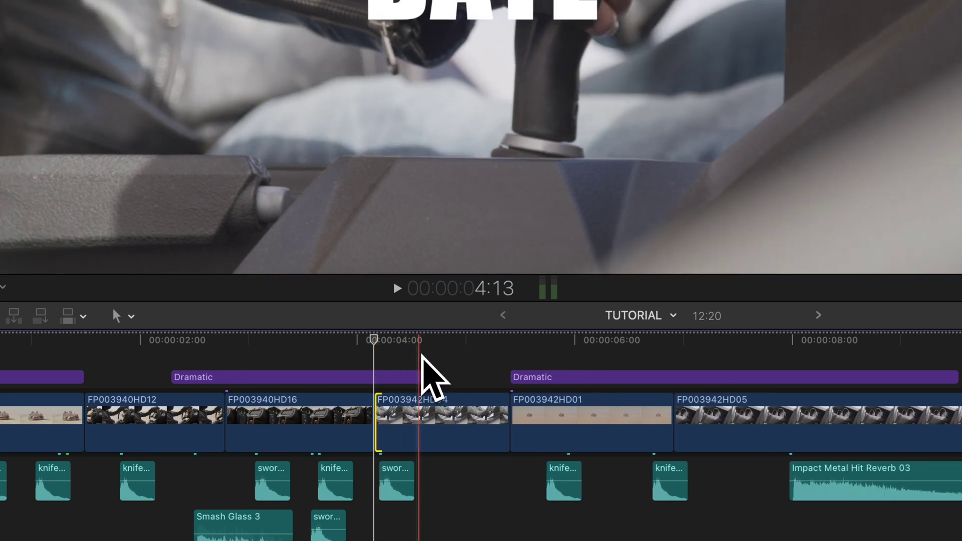
key(period)
key(period)
key(period)
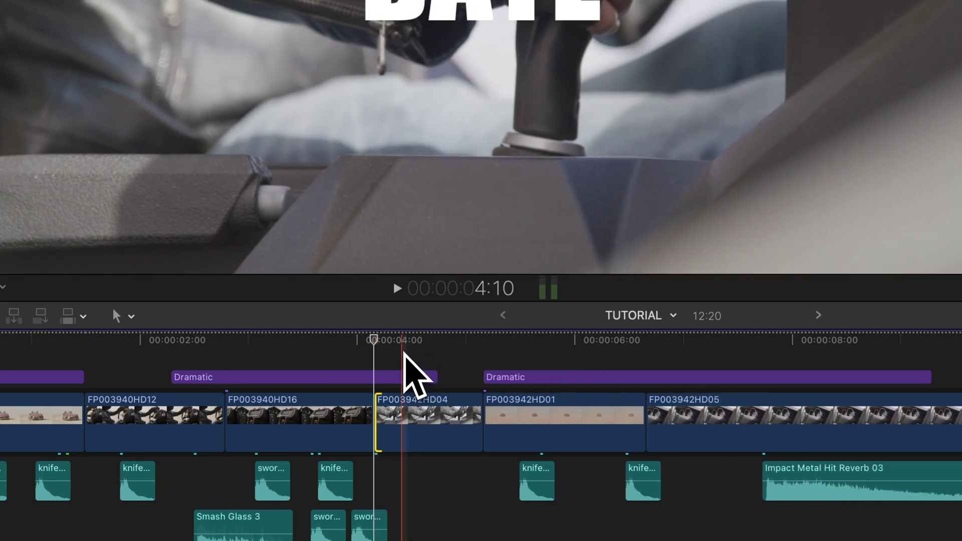
key(s)
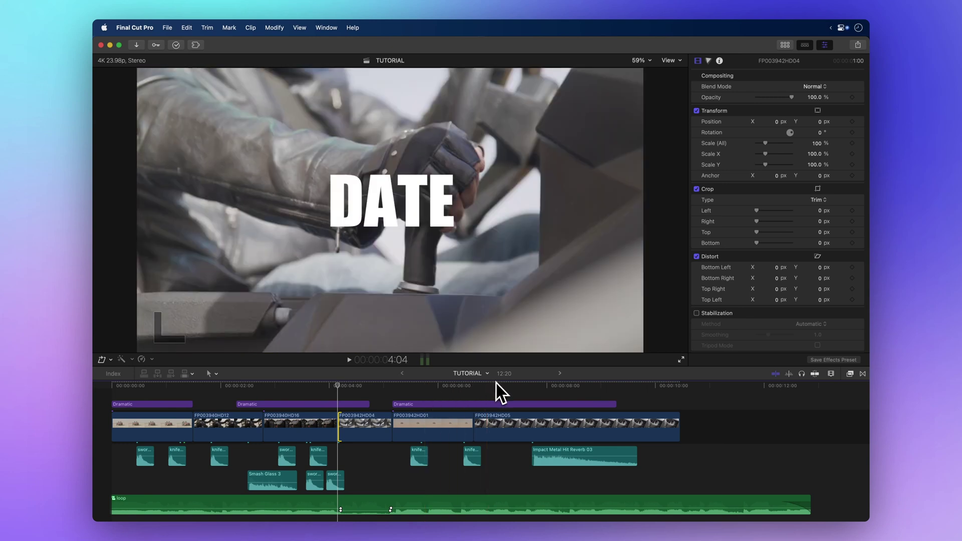
key(s)
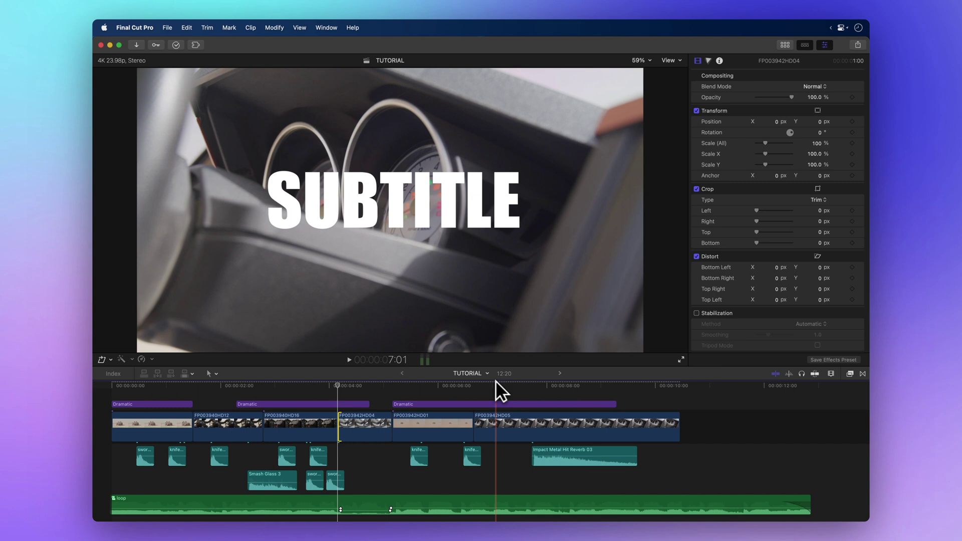
scroll(495, 380, up, 1)
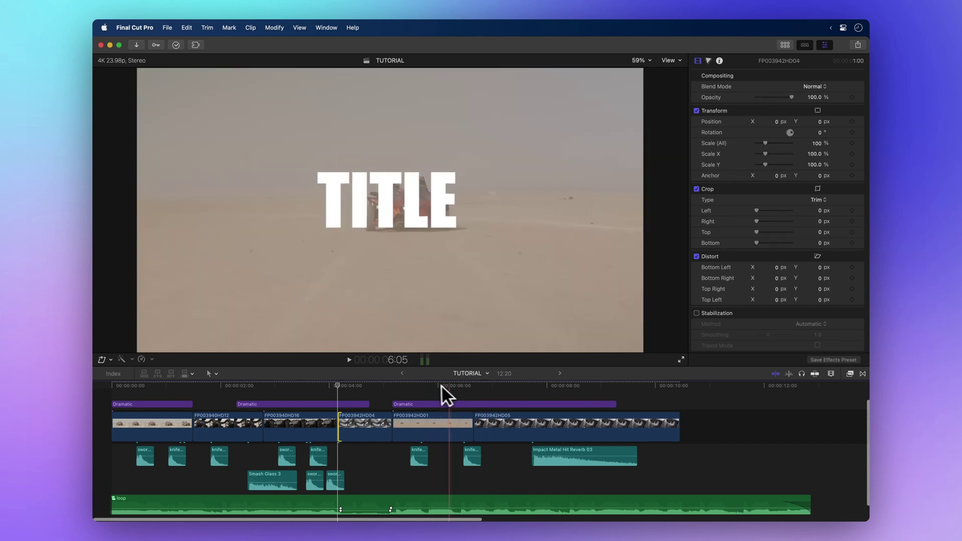
Trim the start of clip FP003942HD05 to the playhead, shortening it from 3:19 to 3:04.
click(503, 383)
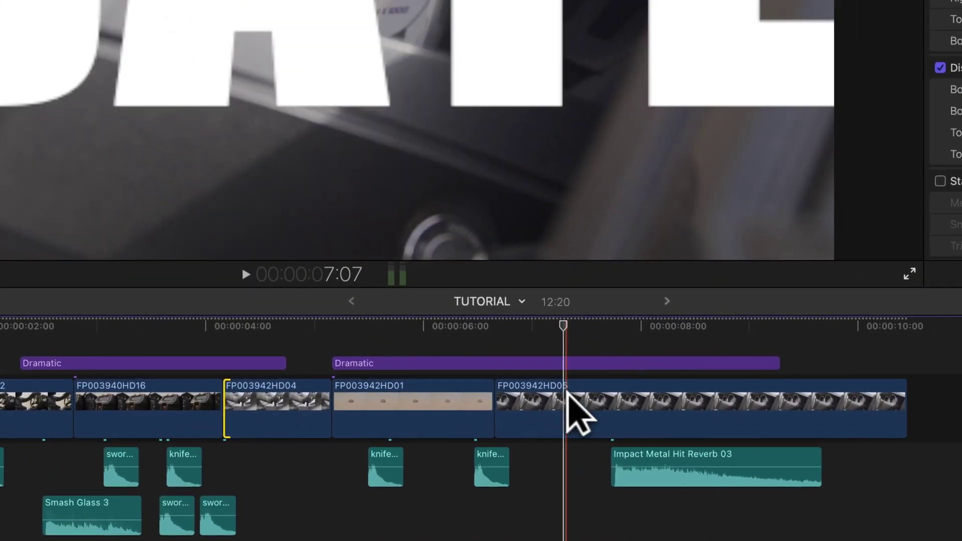
click(565, 396)
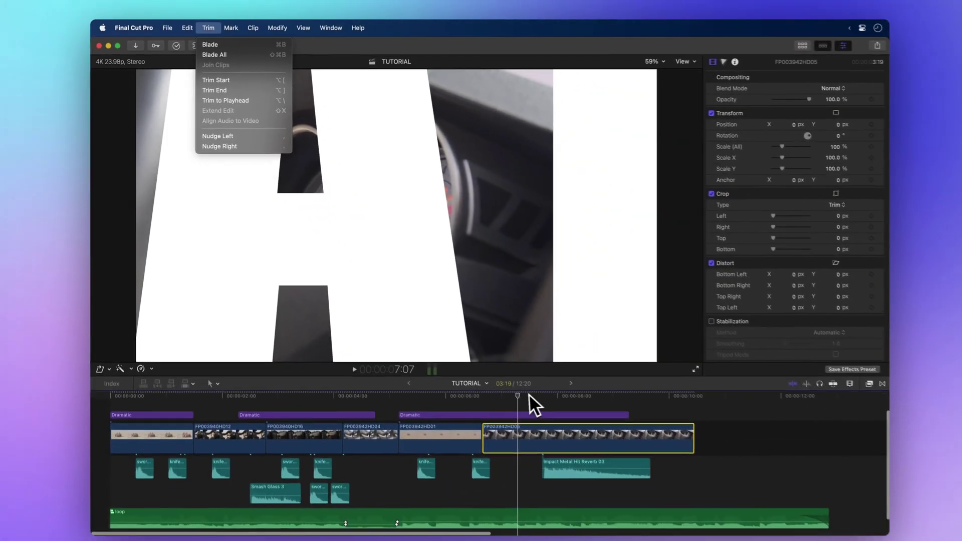
click(479, 301)
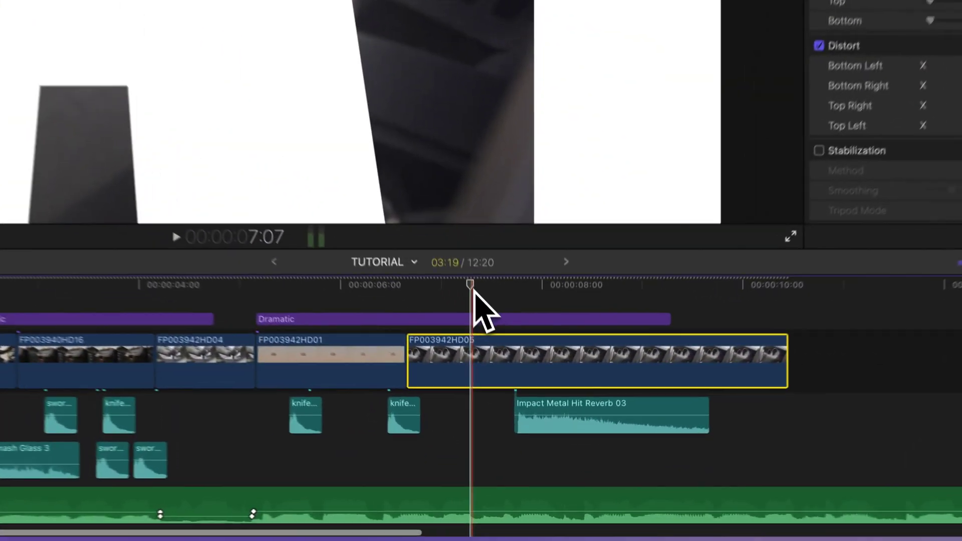
key(alt+bracketleft)
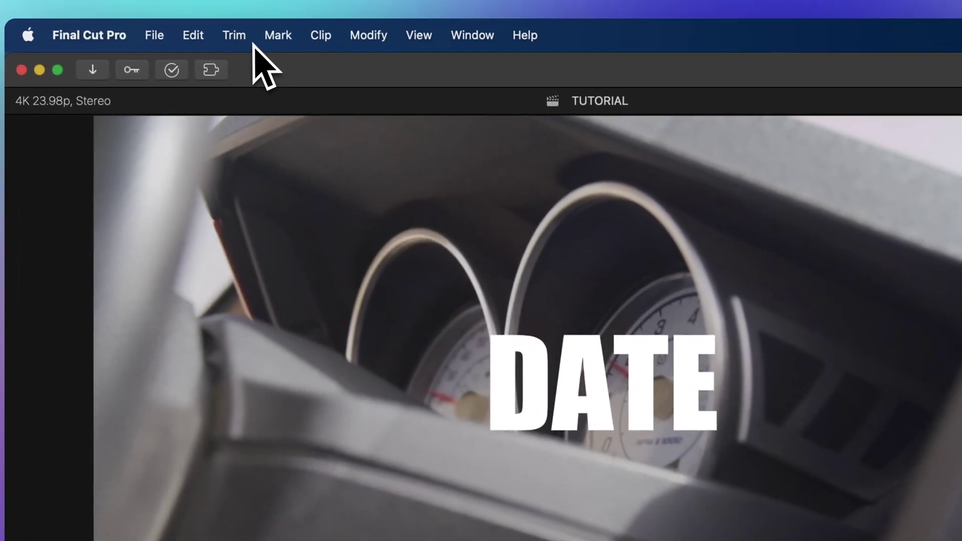
Trim the end of clip FP003942HD05 to the playhead, leaving it 2:08 long.
click(234, 36)
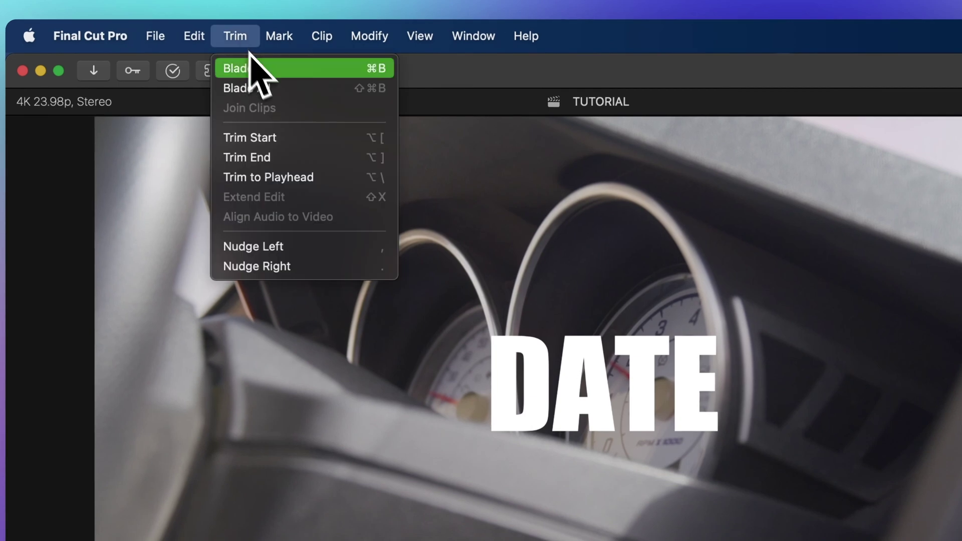
click(315, 177)
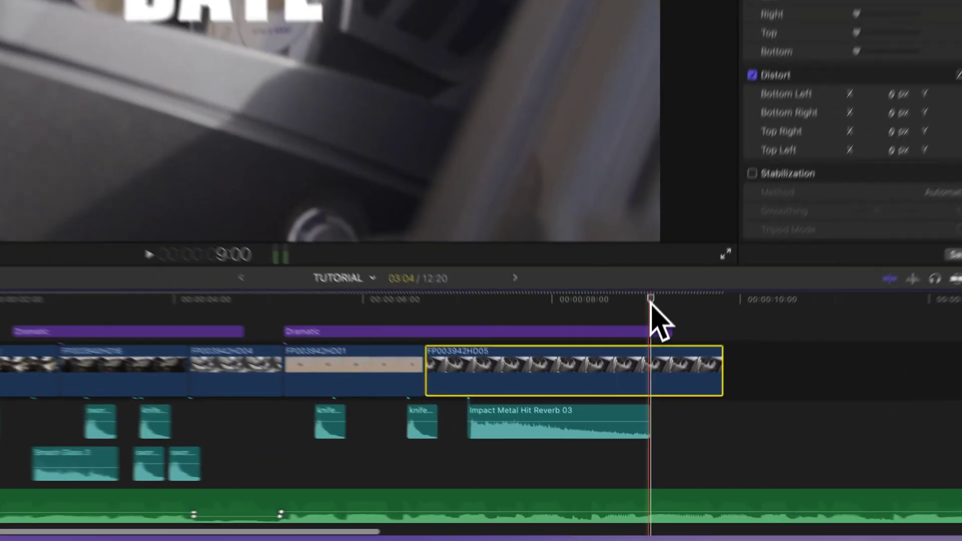
key(alt+bracketright)
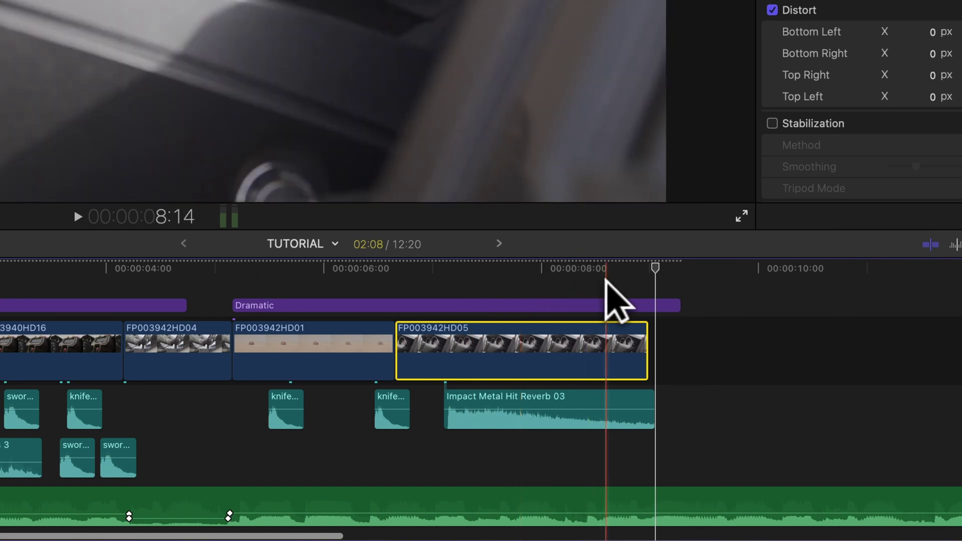
Trim clip FP003942HD05's end twice and its start once, cutting it to 1:05.
key(alt+bracketright)
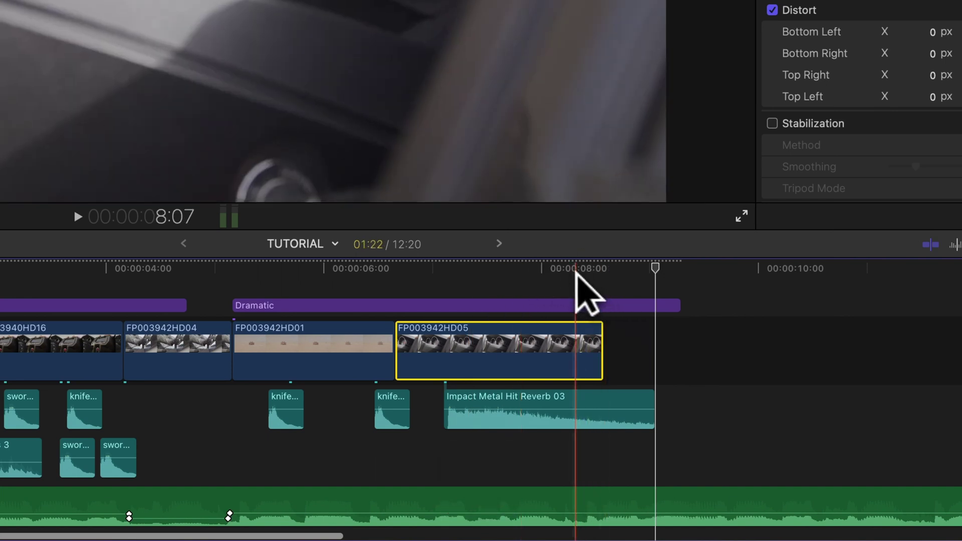
key(alt+bracketright)
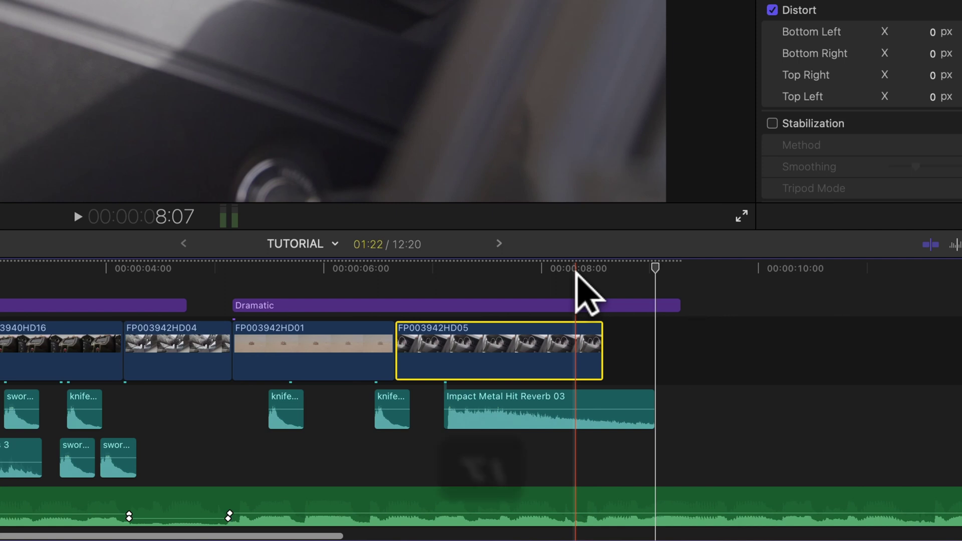
key(alt+backslash)
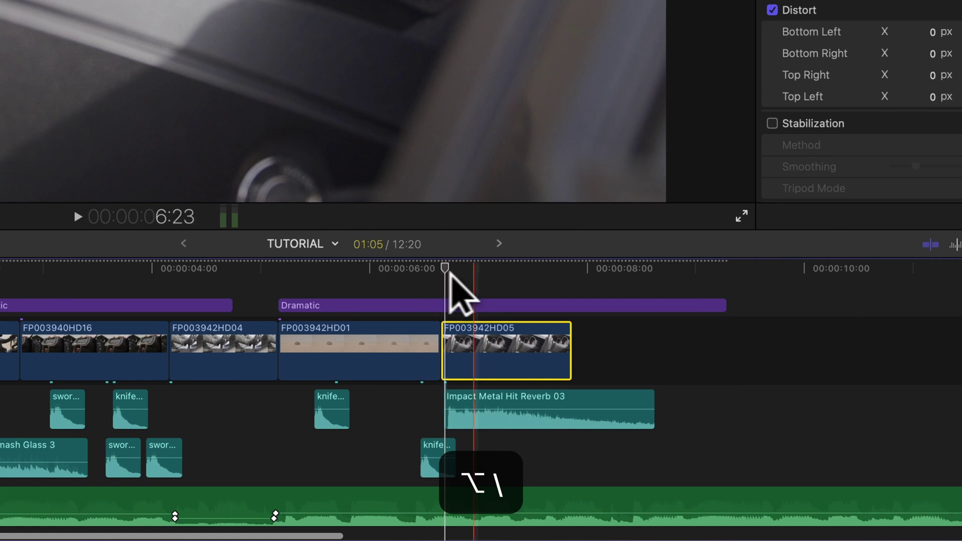
Set the playhead and trim the second Dramatic title's start so it begins later.
click(476, 278)
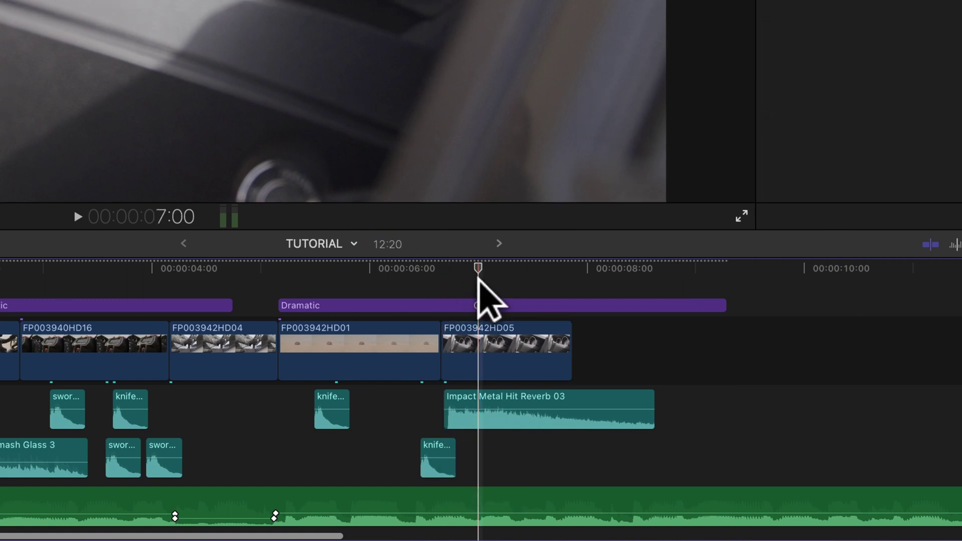
key(alt+backslash)
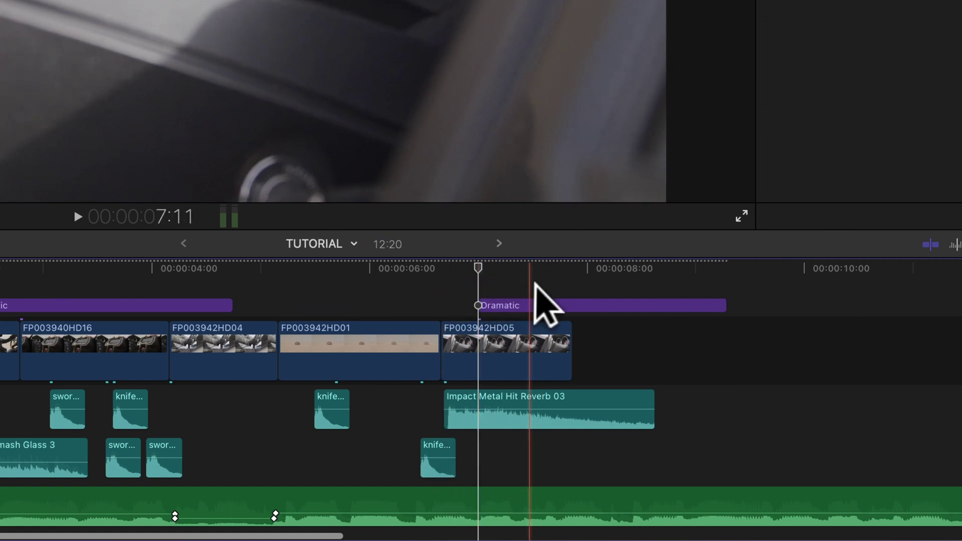
key(alt+backslash)
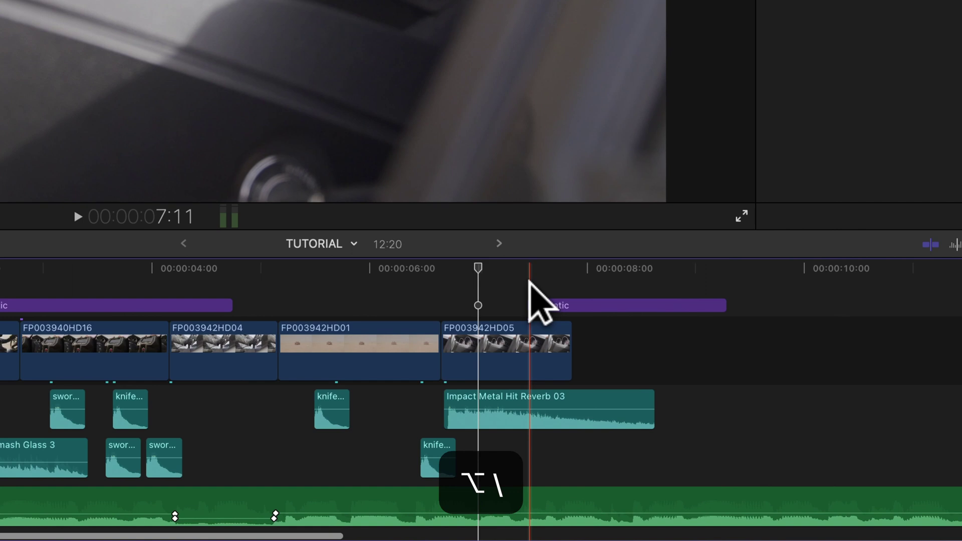
key(alt+backslash)
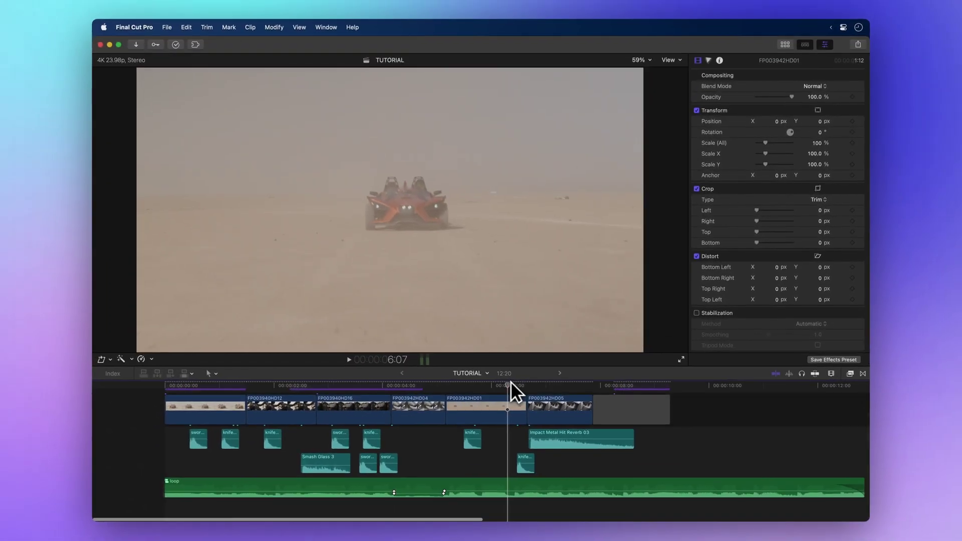
scroll(510, 381, right, 2)
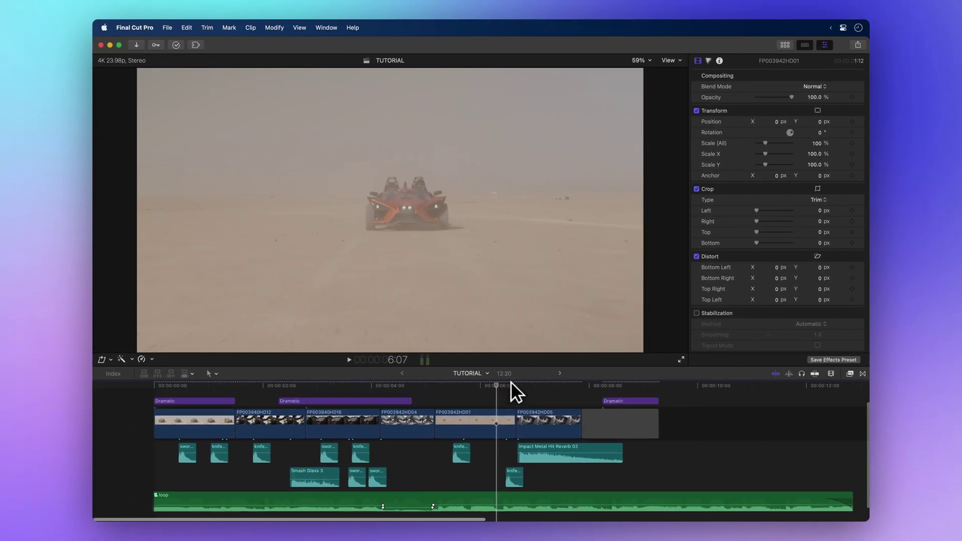
scroll(511, 381, right, 5)
scroll(510, 381, up, 2)
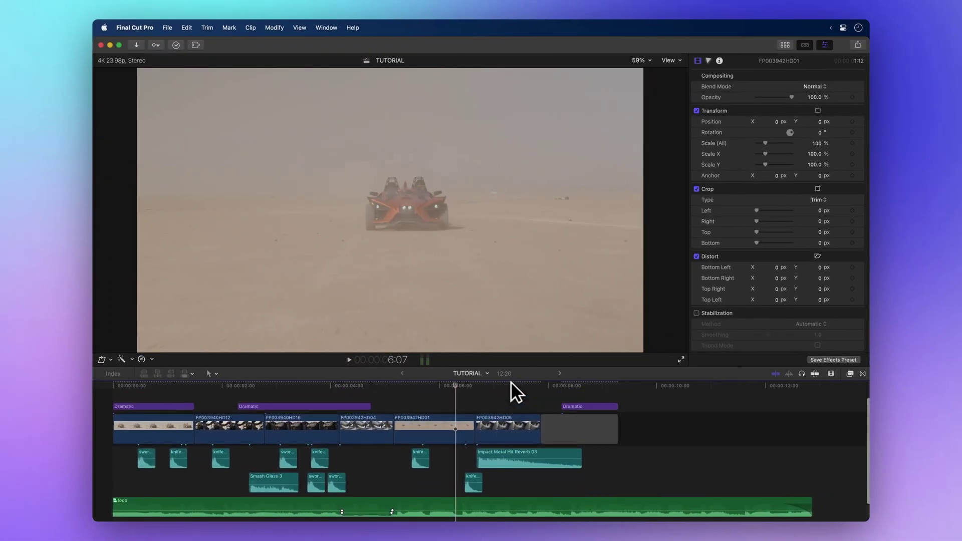